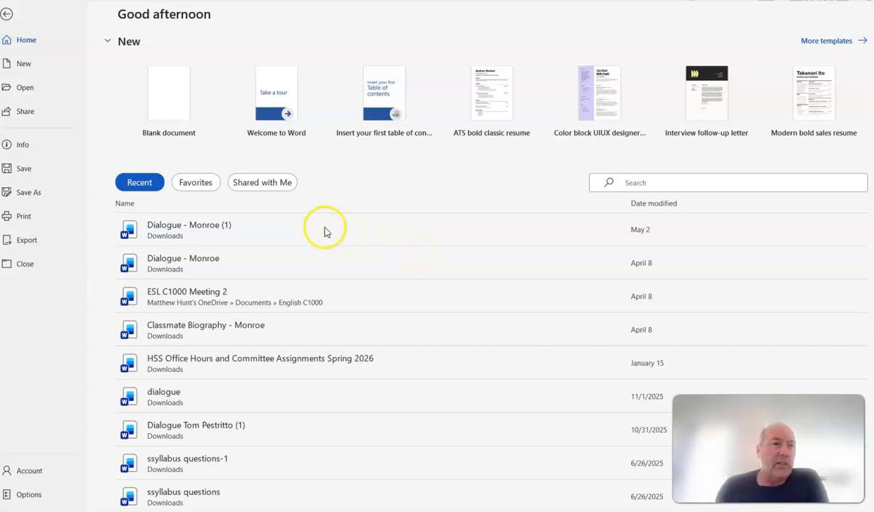
- Create a blank document and set its font to Times New Roman
{"action": "left_click", "coordinate": [169, 98]}
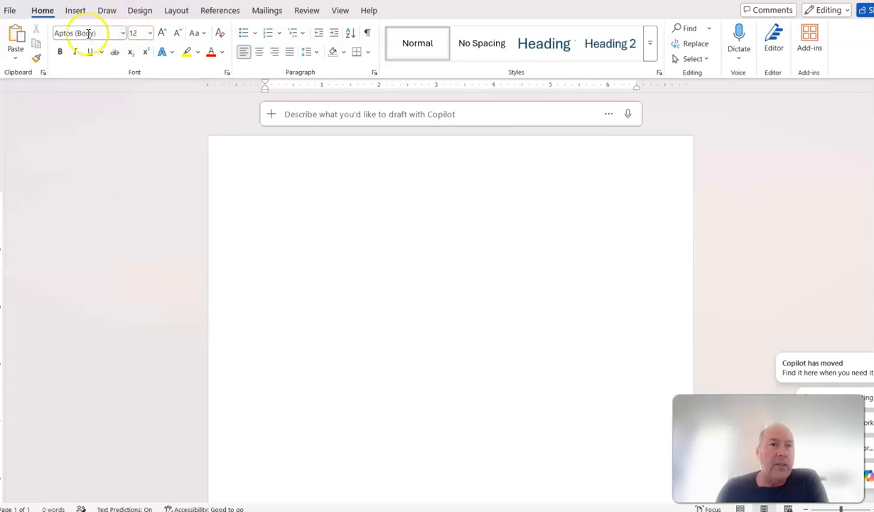
{"action": "left_click", "coordinate": [123, 34]}
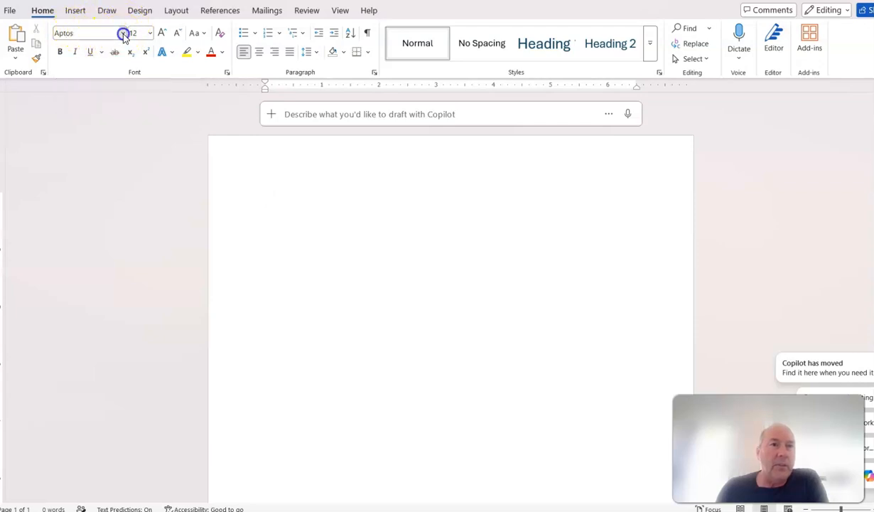
{"action": "left_click", "coordinate": [141, 33]}
{"action": "left_click", "coordinate": [123, 33]}
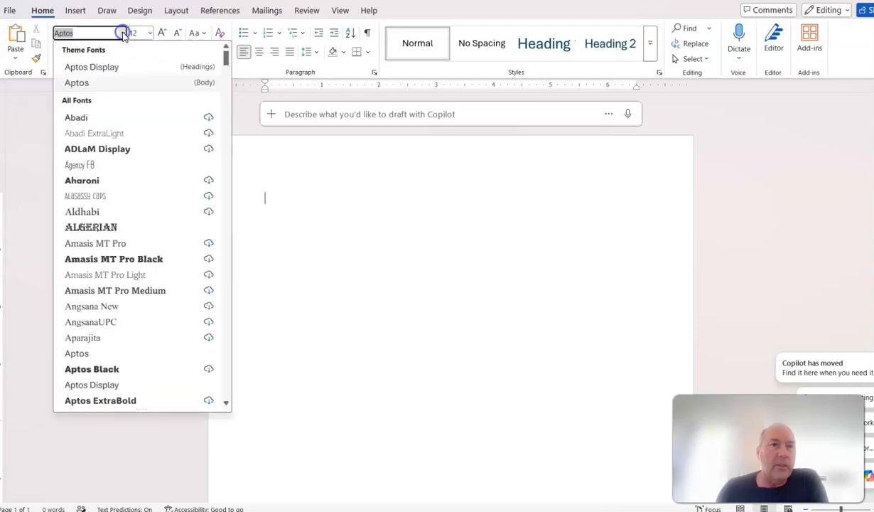
{"action": "scroll", "coordinate": [136, 172], "scroll_direction": "down", "scroll_amount": 6}
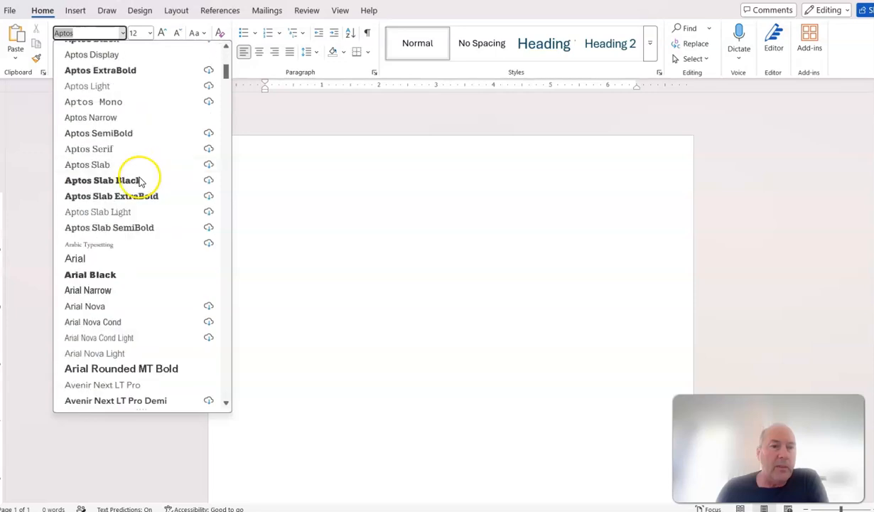
{"action": "scroll", "coordinate": [142, 156], "scroll_direction": "up", "scroll_amount": 6}
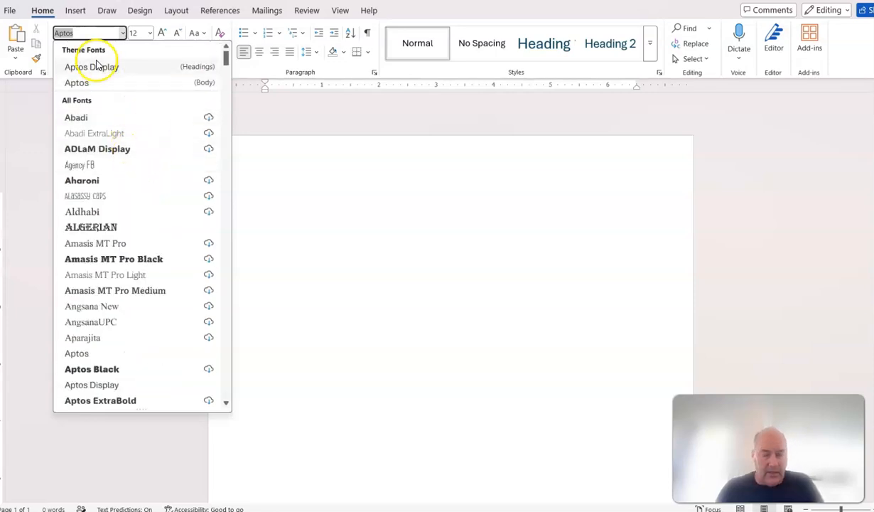
{"action": "type", "text": "Times New Roman"}
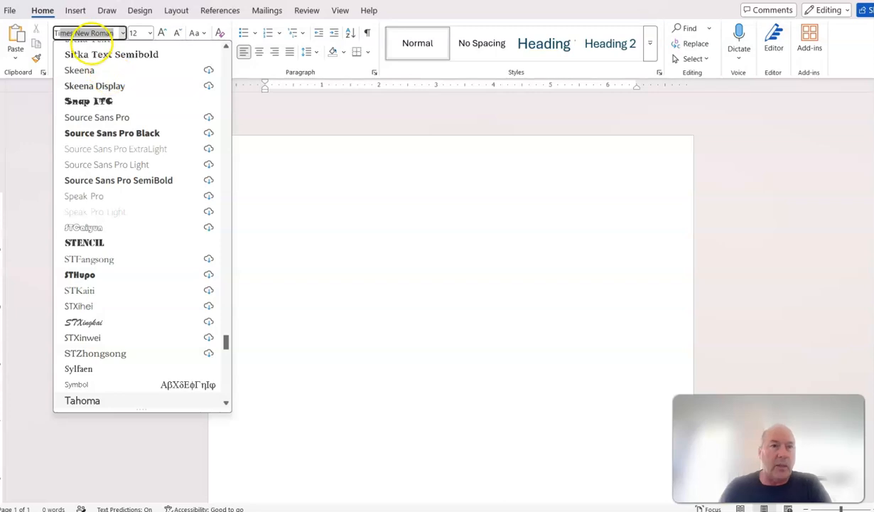
{"action": "key", "text": "Return"}
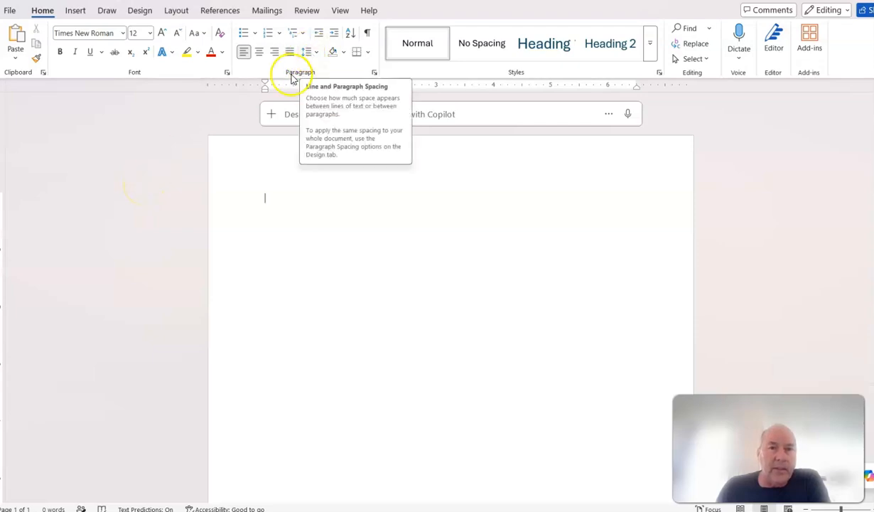
- Set the line spacing to 2.0 and enter the student's full name on the first line
{"action": "left_click", "coordinate": [309, 54]}
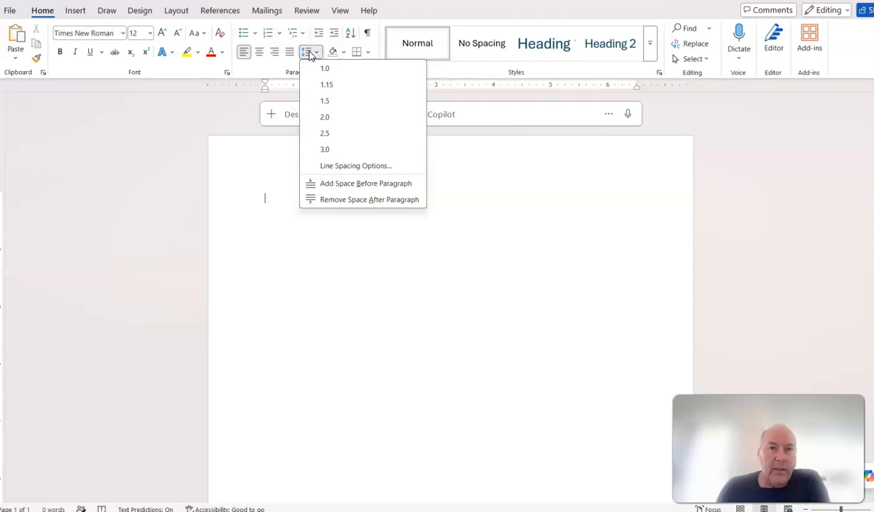
{"action": "left_click", "coordinate": [331, 118]}
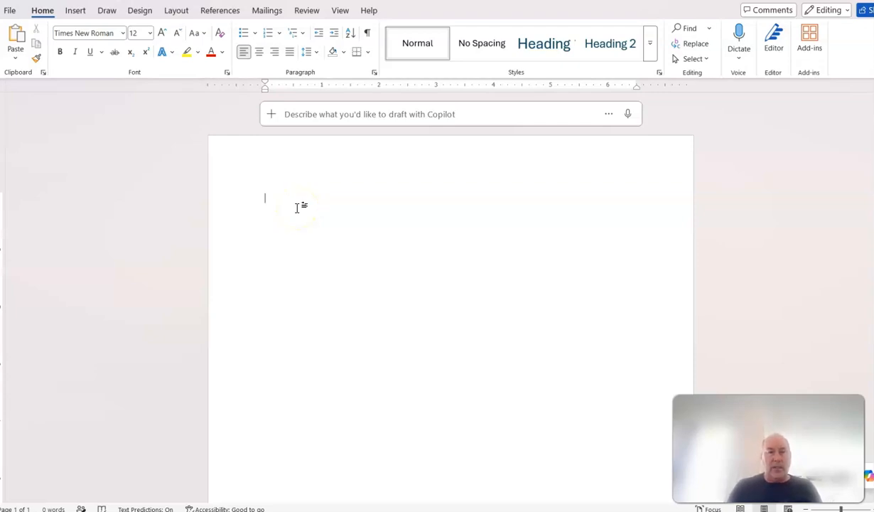
{"action": "type", "text": "J"}
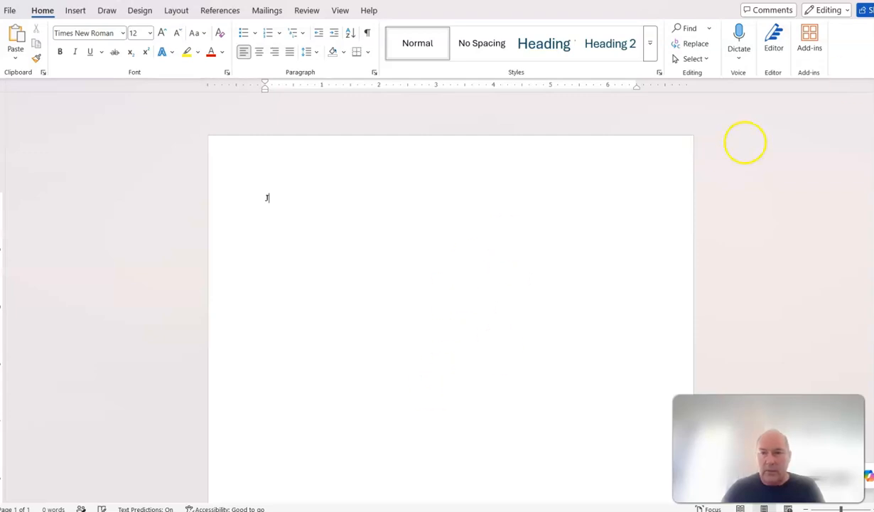
{"action": "type", "text": "oh"}
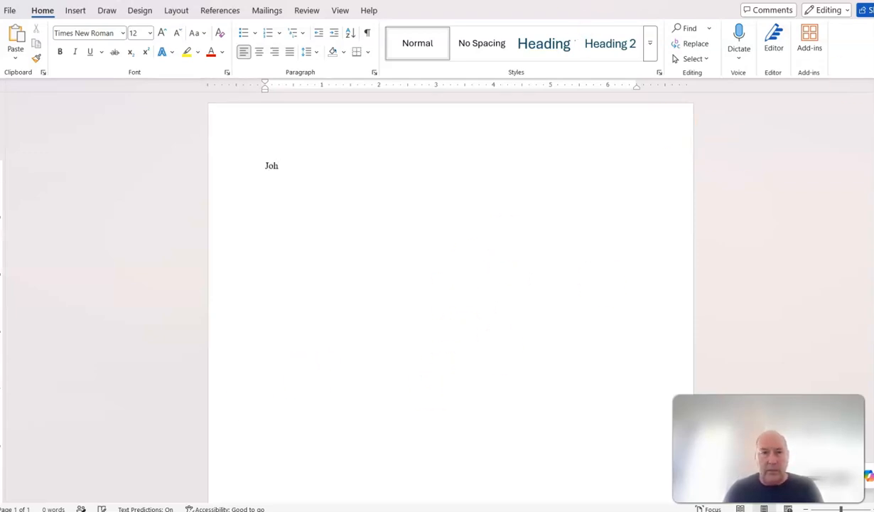
{"action": "type", "text": "an Doe "}
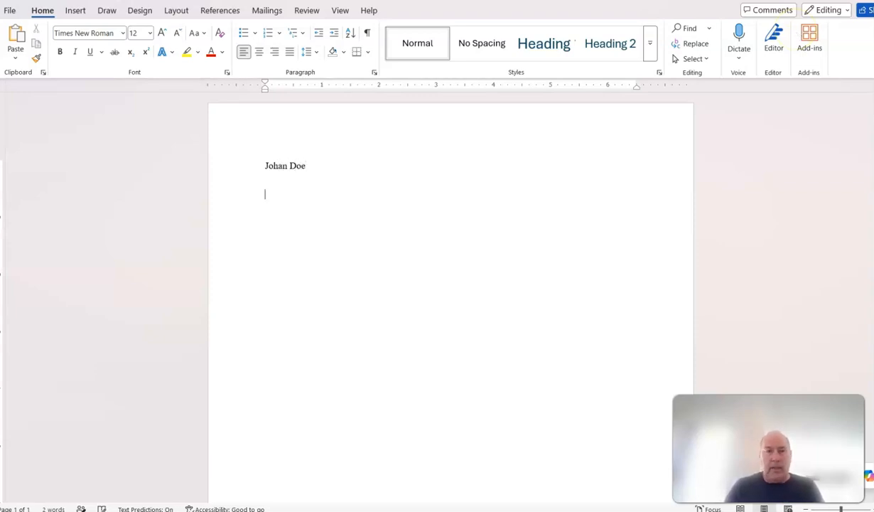
- Remove the mistyped text under the student's name and set the name line's spacing to 1.0
{"action": "type", "text": "Por"}
{"action": "key", "text": "BackSpace"}
{"action": "key", "text": "BackSpace"}
{"action": "key", "text": "BackSpace"}
{"action": "key", "text": "BackSpace"}
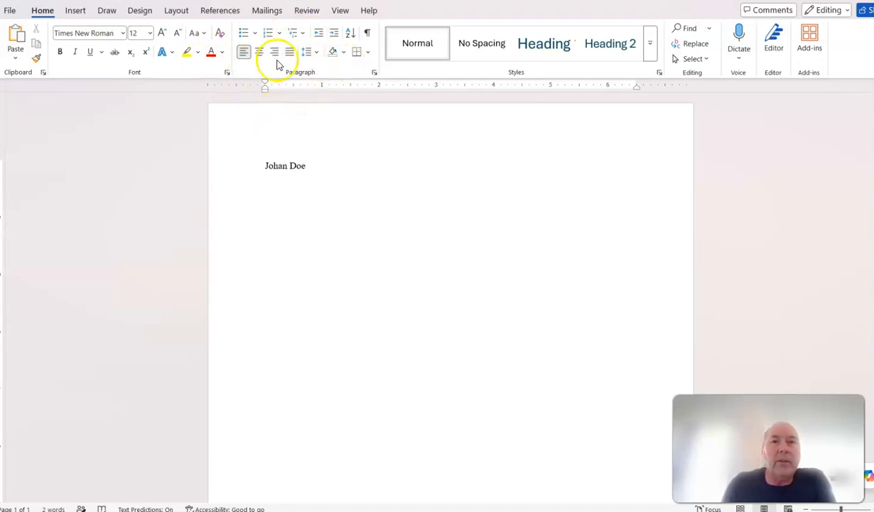
{"action": "left_click", "coordinate": [307, 55]}
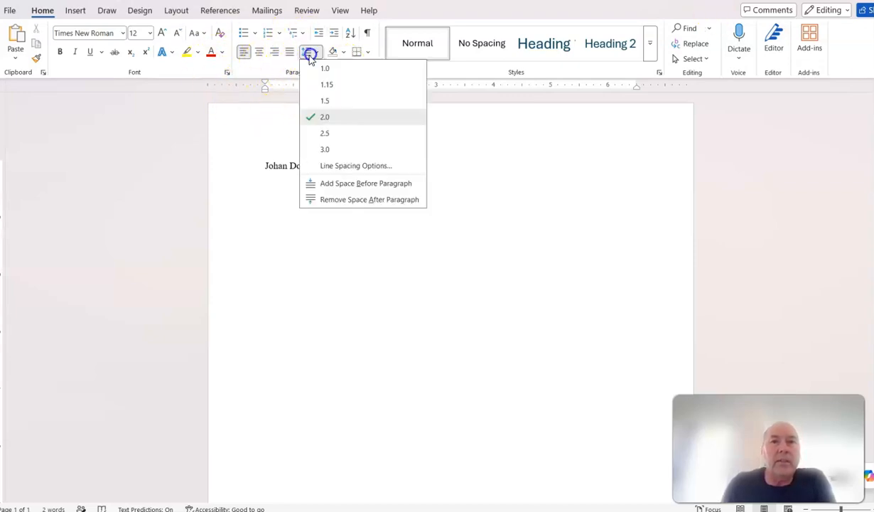
{"action": "left_click", "coordinate": [323, 70]}
{"action": "left_click", "coordinate": [364, 161]}
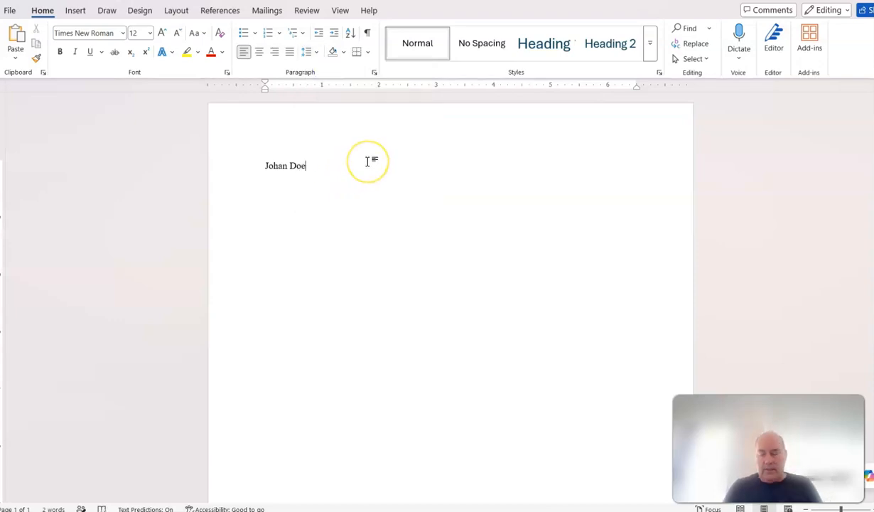
- Below the student's name, add a line with the professor's title and surname and a line reading "English C1000, CRN"
{"action": "key", "text": "Return"}
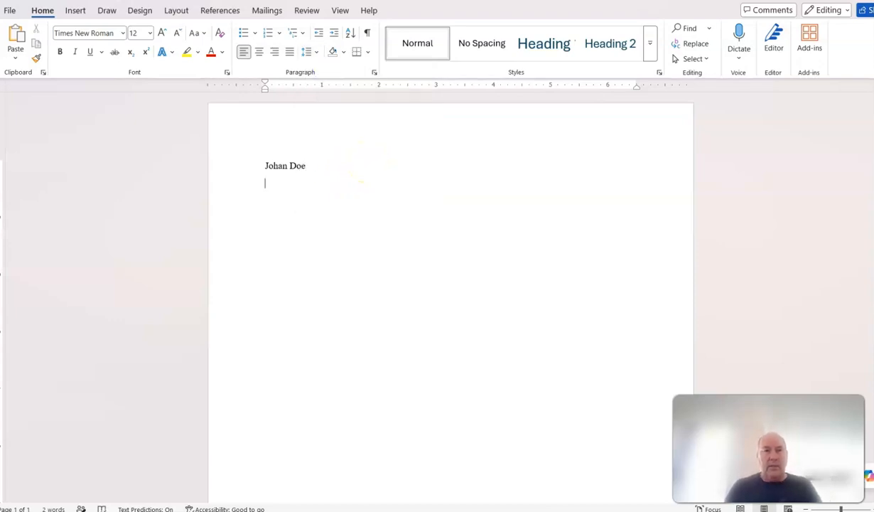
{"action": "type", "text": "Professor"}
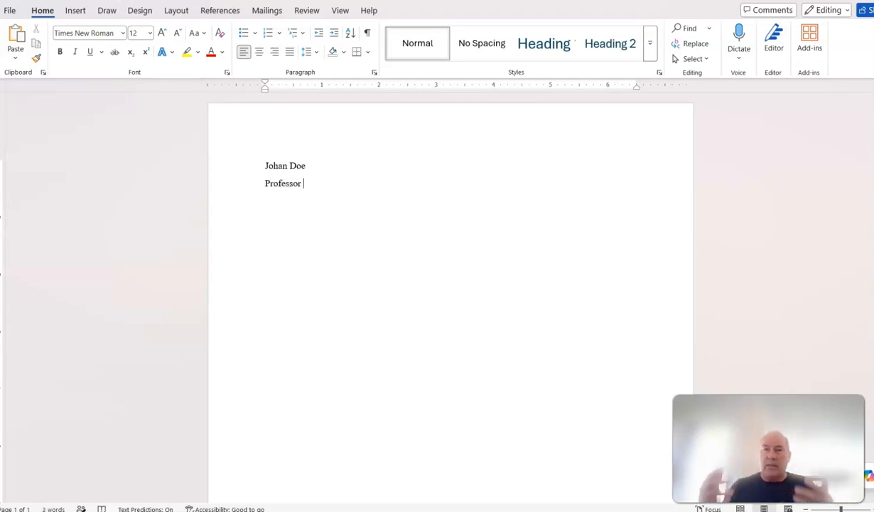
{"action": "type", "text": " Hunt"}
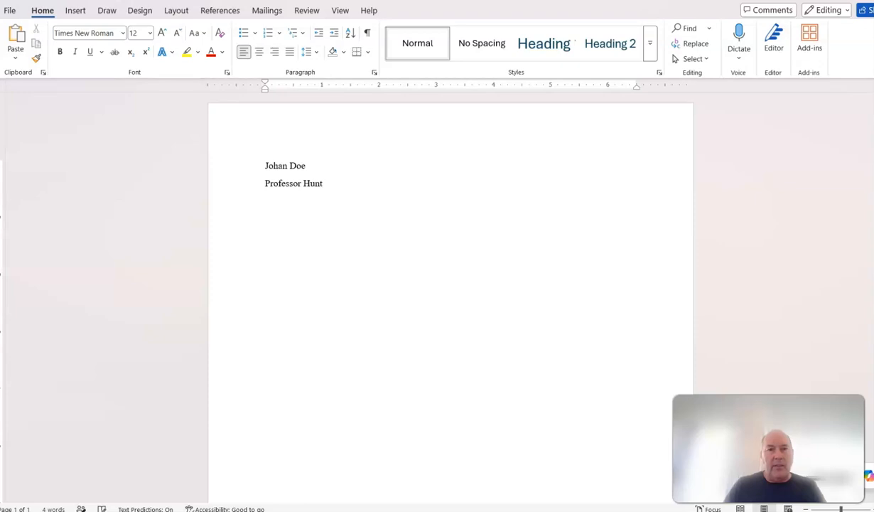
{"action": "type", "text": "English"}
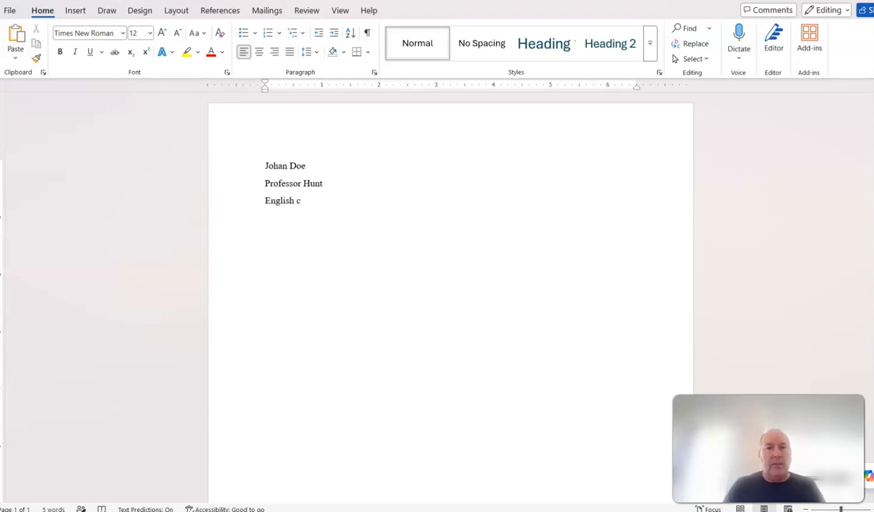
{"action": "type", "text": " C1000, CRN"}
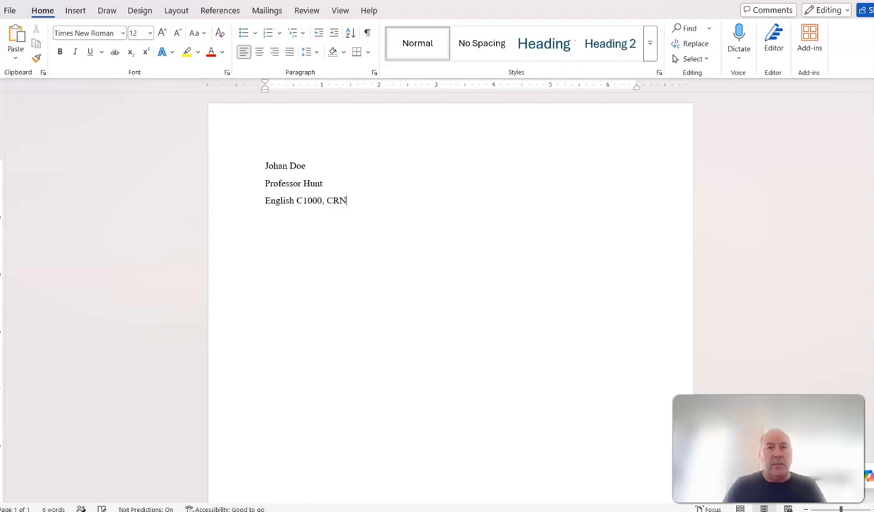
{"action": "key", "text": "Return"}
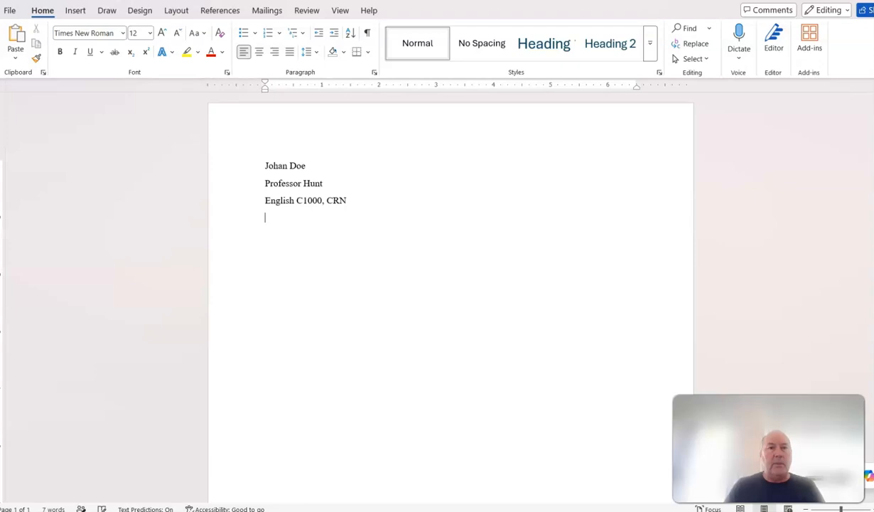
- Add the date line "30 May 2026" under the course line and start a new line
{"action": "type", "text": "30"}
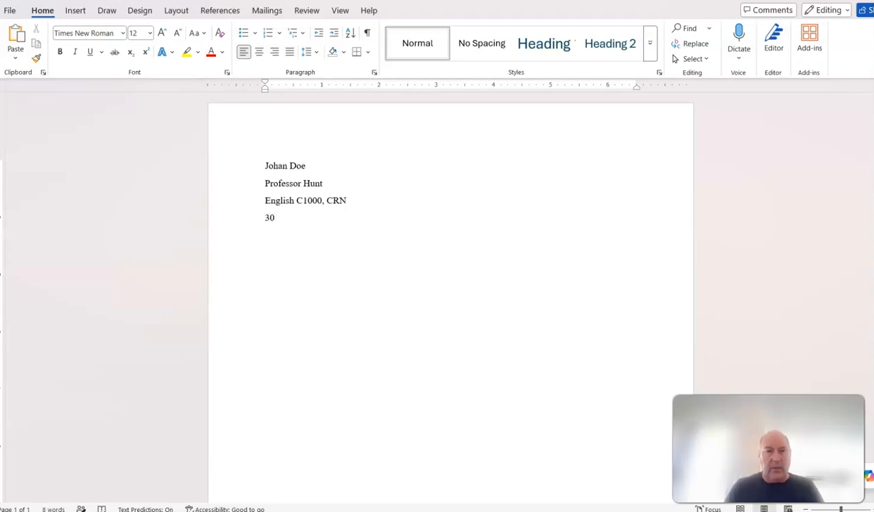
{"action": "type", "text": " May "}
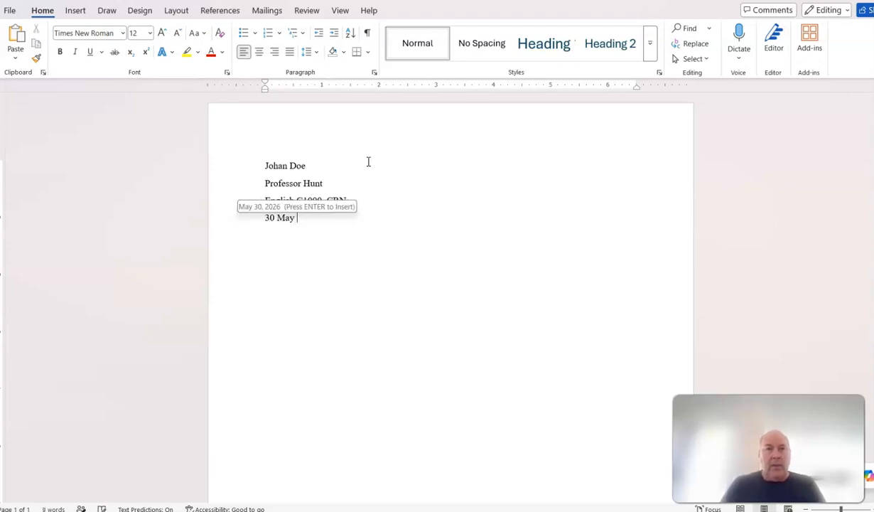
{"action": "type", "text": "2026"}
{"action": "key", "text": "Return"}
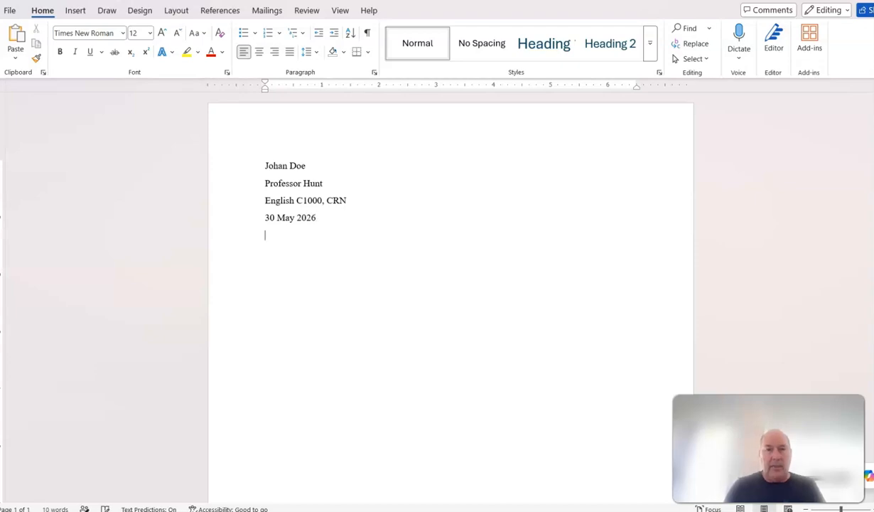
- Add the centered title "Fantastic Title" below the date and start a new line
{"action": "left_click", "coordinate": [259, 52]}
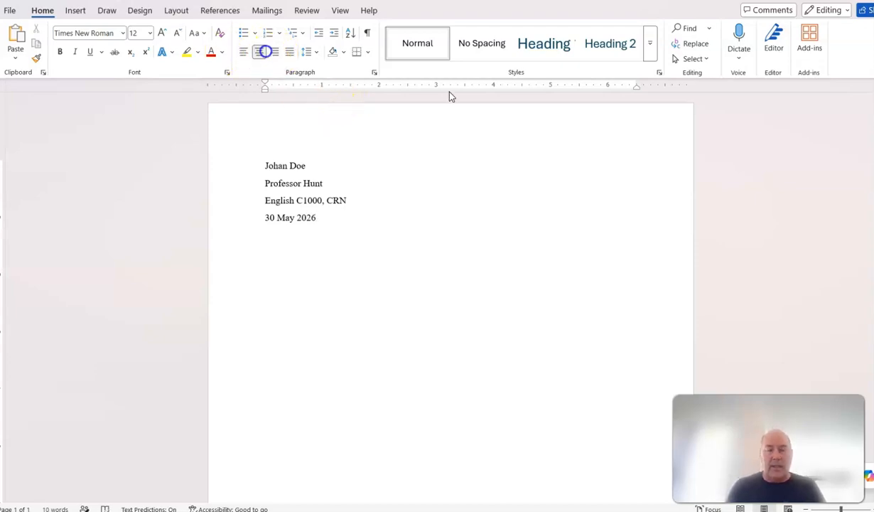
{"action": "type", "text": "Fantastic"}
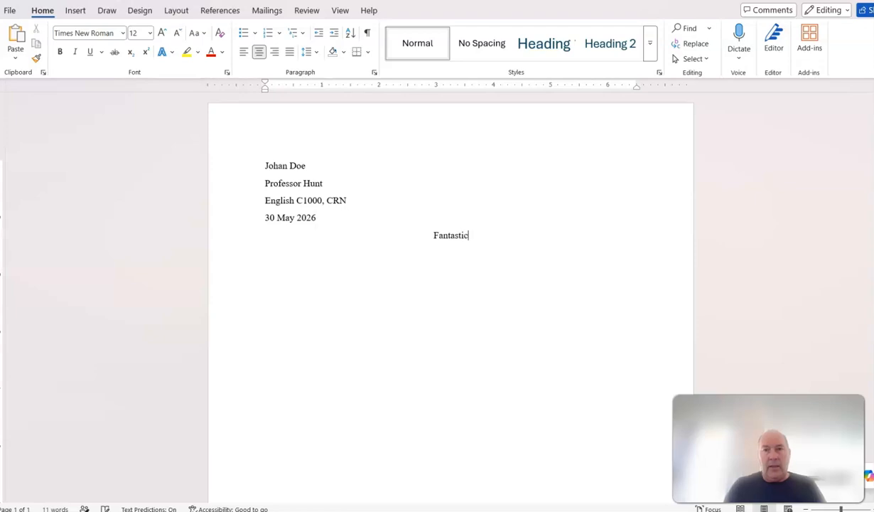
{"action": "type", "text": " Title"}
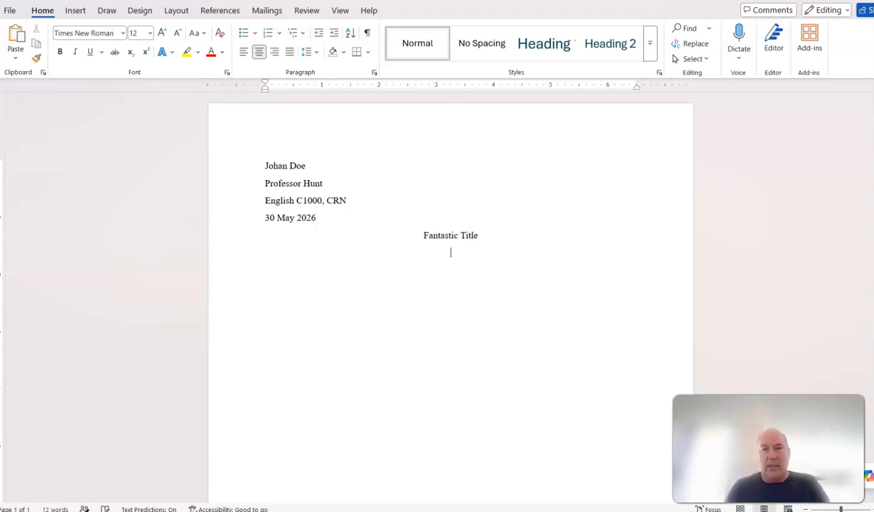
{"action": "key", "text": "Return"}
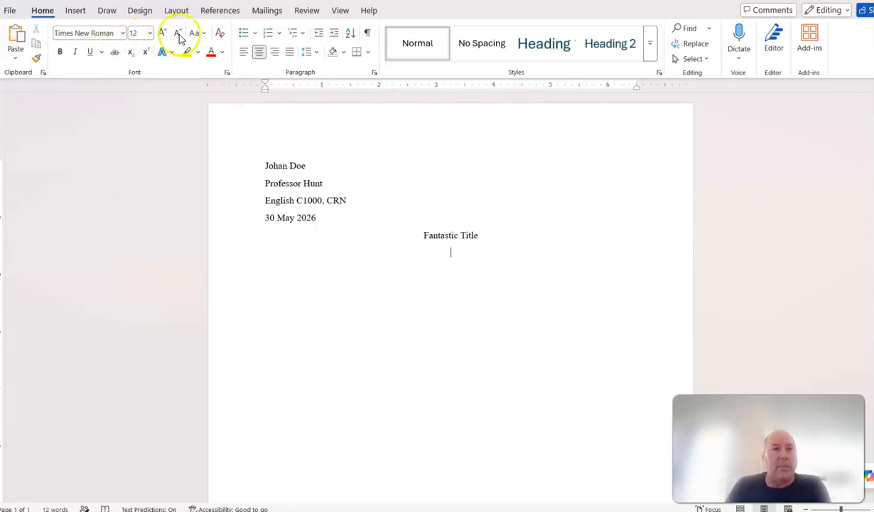
- Set the paragraph below the title to 2.0 line spacing and left alignment
{"action": "left_click", "coordinate": [315, 54]}
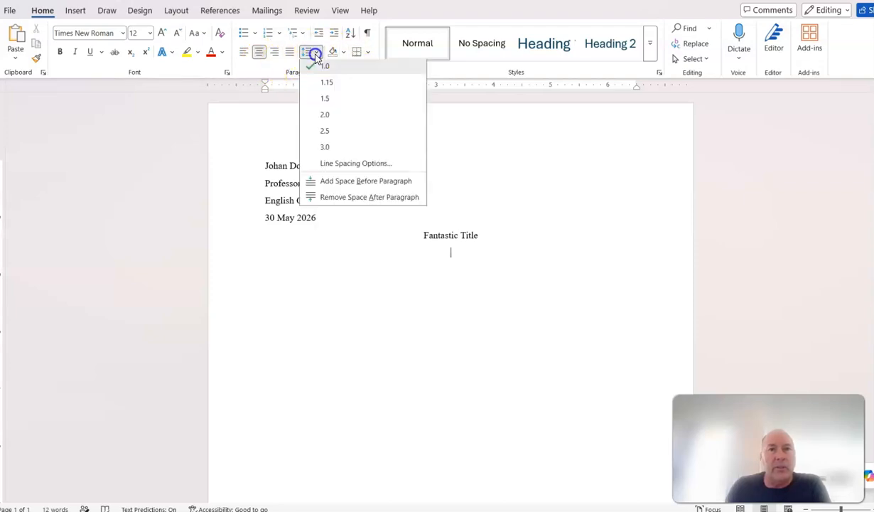
{"action": "left_click", "coordinate": [341, 116]}
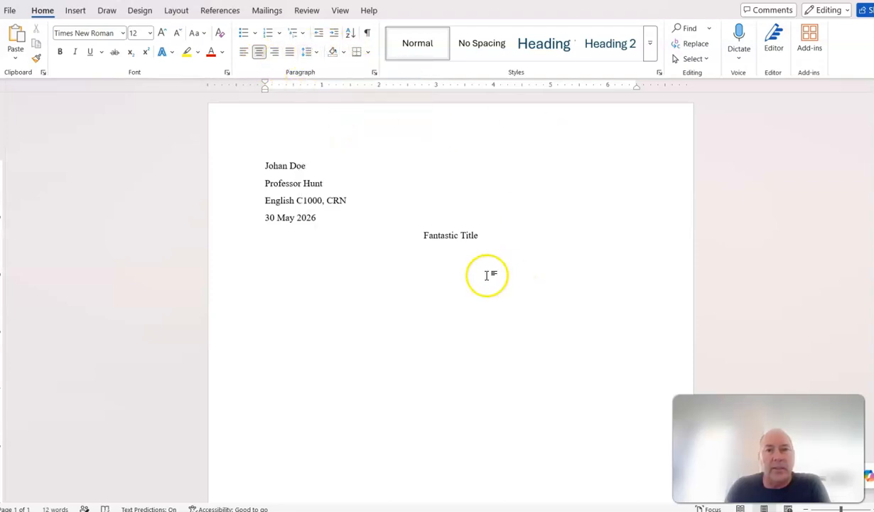
{"action": "left_click", "coordinate": [242, 56]}
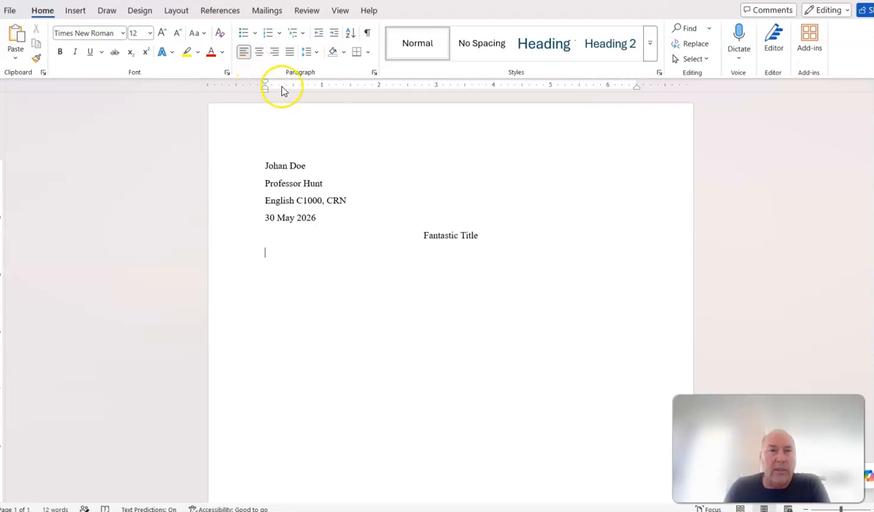
- Hide and redisplay the ruler, and give the paragraph below the title a first-line indent of 0.5 inch
{"action": "left_click", "coordinate": [340, 11]}
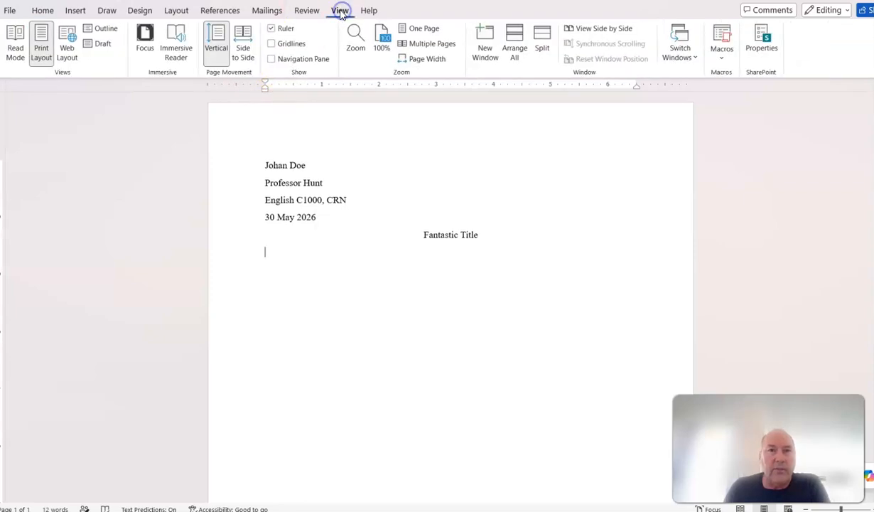
{"action": "left_click", "coordinate": [270, 28]}
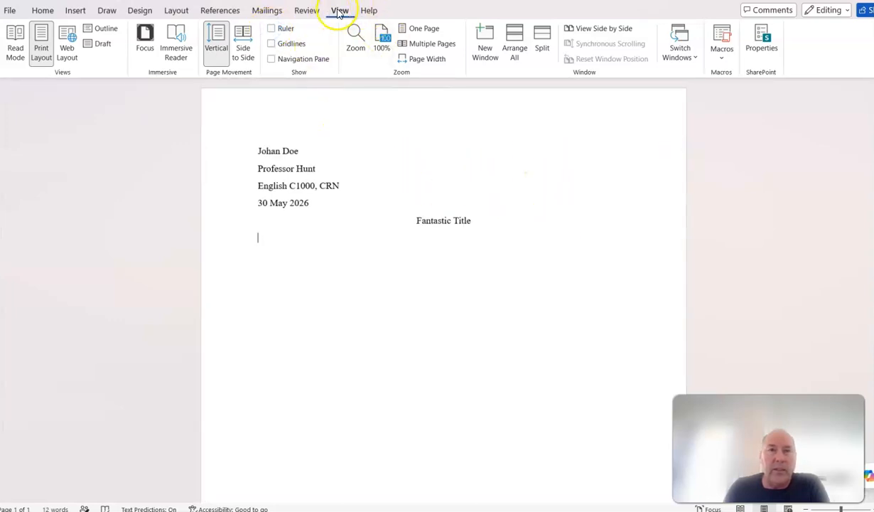
{"action": "left_click", "coordinate": [271, 29]}
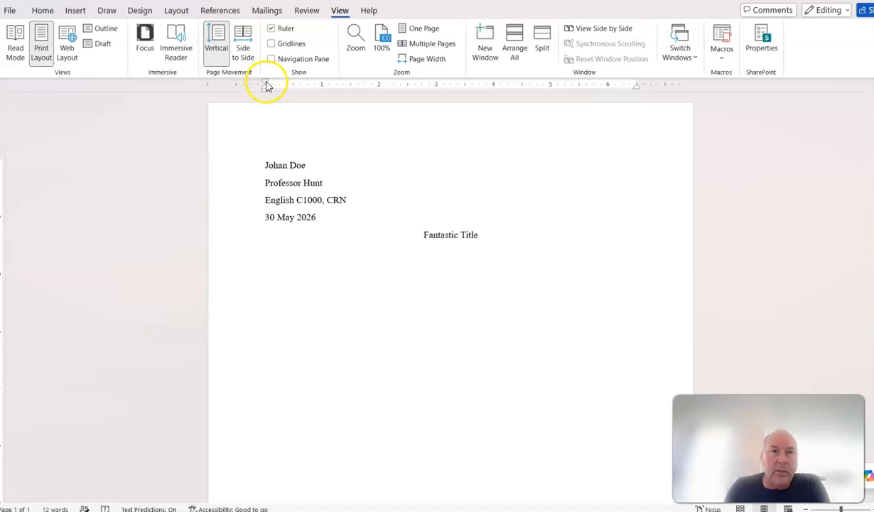
{"action": "mouse_move", "coordinate": [266, 85]}
{"action": "left_mouse_down"}
{"action": "mouse_move", "coordinate": [297, 82]}
{"action": "mouse_move", "coordinate": [273, 93]}
{"action": "mouse_move", "coordinate": [240, 90]}
{"action": "mouse_move", "coordinate": [260, 89]}
{"action": "left_mouse_up"}
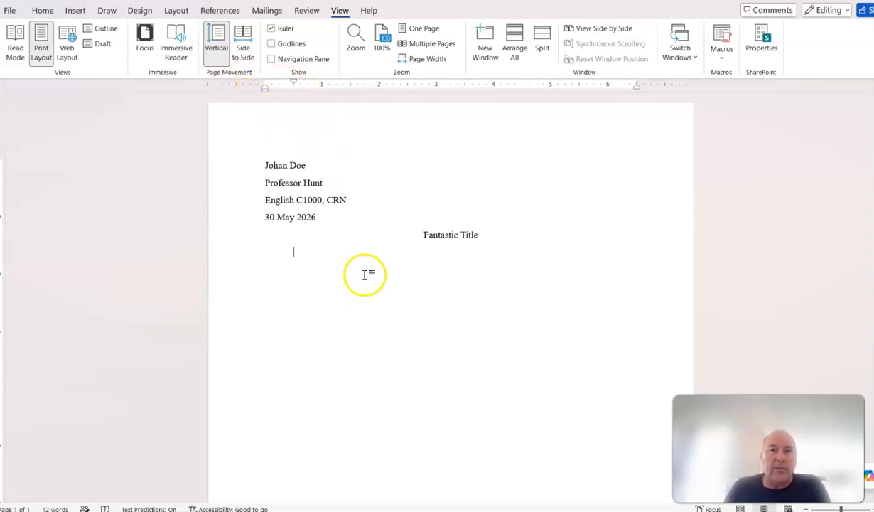
- Write the body text "The top triangle shows where the first line will start, and the bottom triangle shows where the lines after the first will start."
{"action": "type", "text": "The top"}
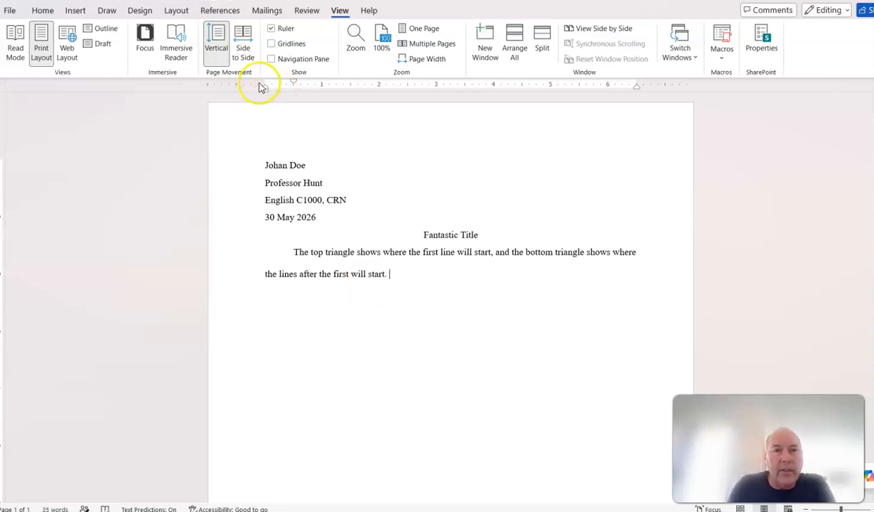
{"action": "left_click_drag", "start_coordinate": [265, 89], "coordinate": [294, 81]}
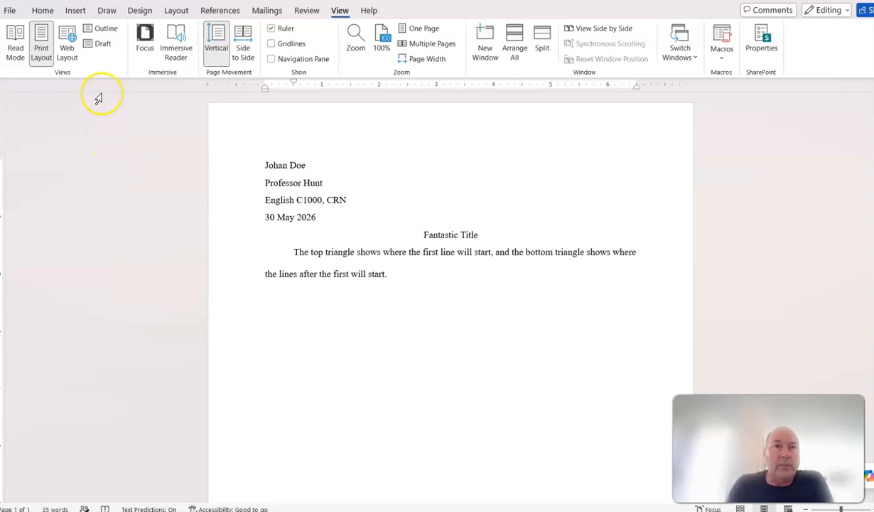
- Open the header for editing and insert a top-of-page page number in the Plain Number 3 style
{"action": "left_click", "coordinate": [42, 10]}
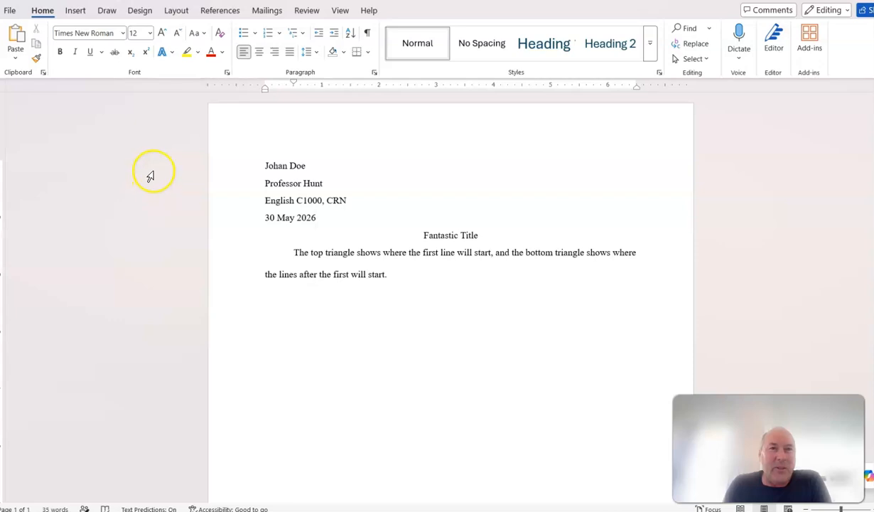
{"action": "left_click", "coordinate": [410, 127]}
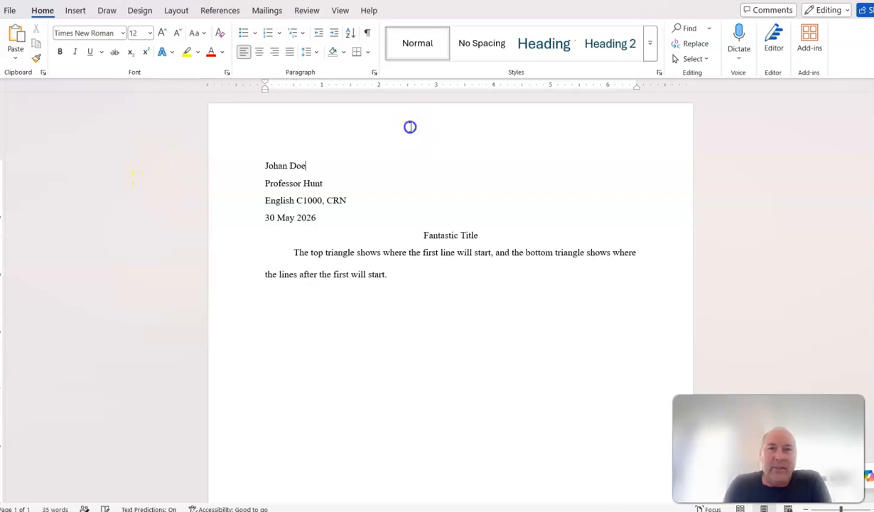
{"action": "double_click", "coordinate": [410, 126]}
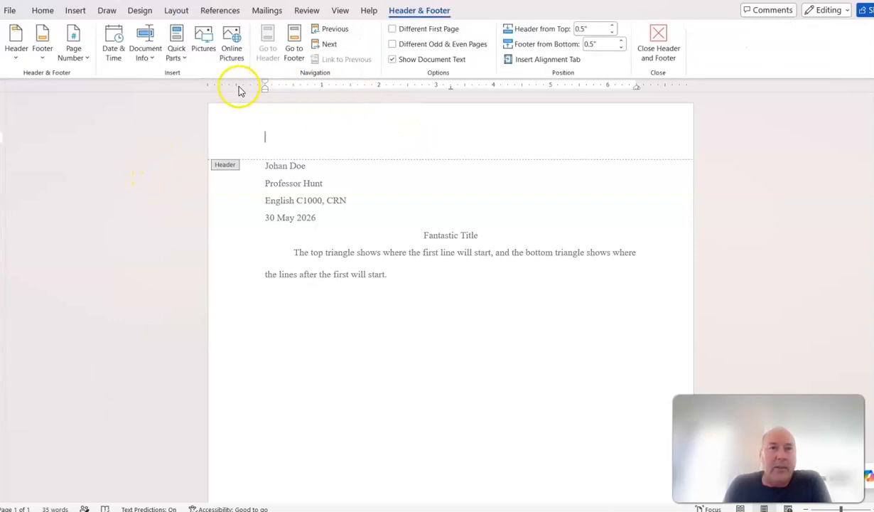
{"action": "left_click", "coordinate": [77, 50]}
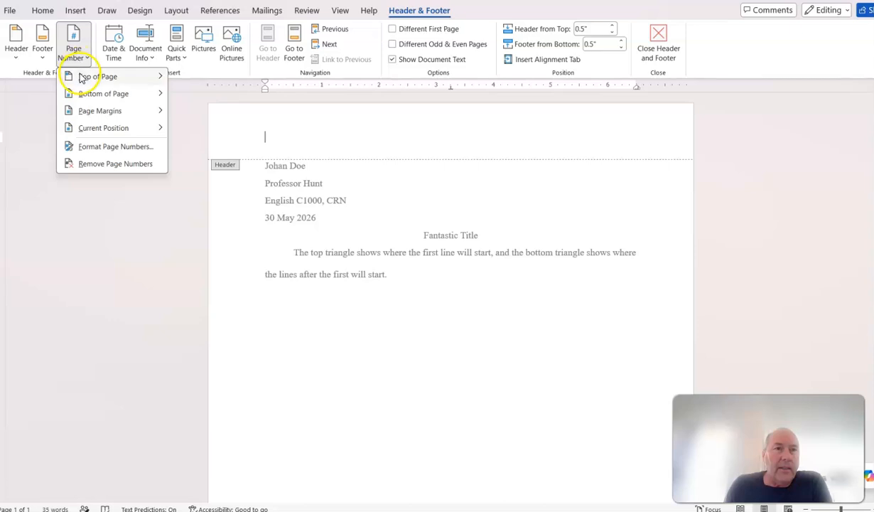
{"action": "left_click", "coordinate": [86, 76]}
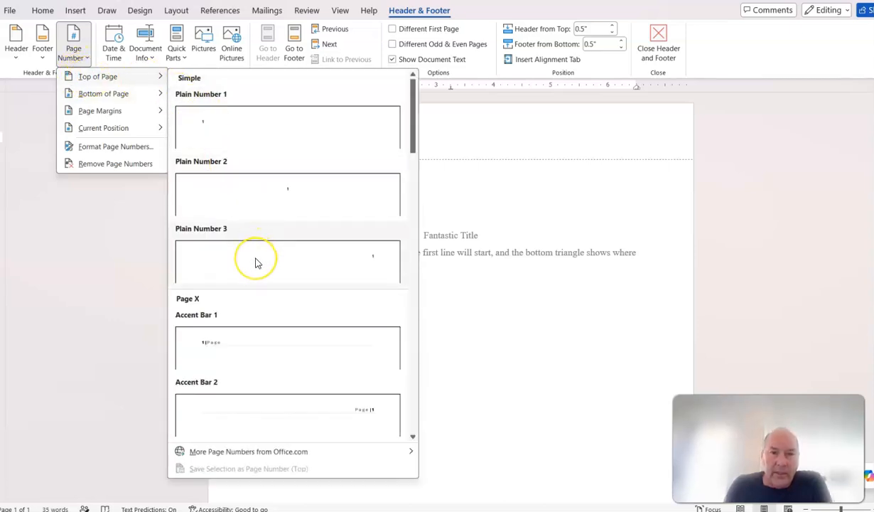
{"action": "left_click", "coordinate": [257, 263]}
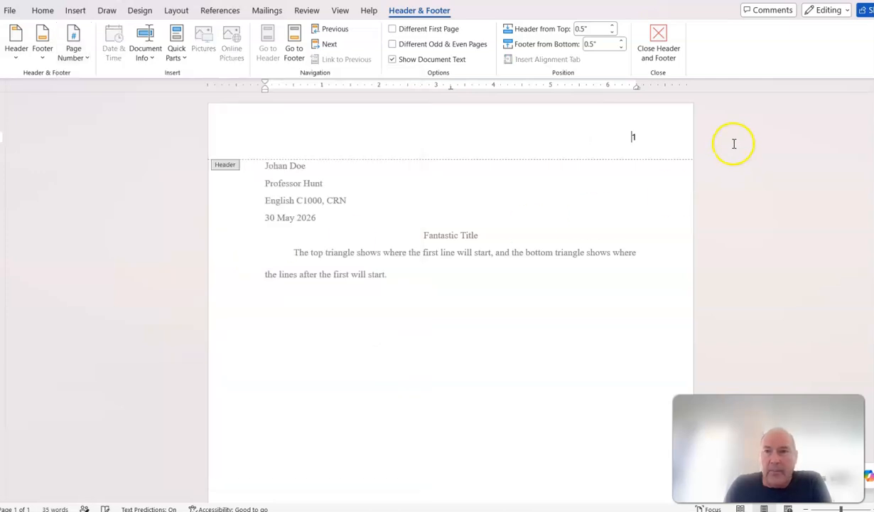
- Set the font of the page number in the header to Times New Roman
{"action": "left_click_drag", "start_coordinate": [624, 145], "coordinate": [645, 137]}
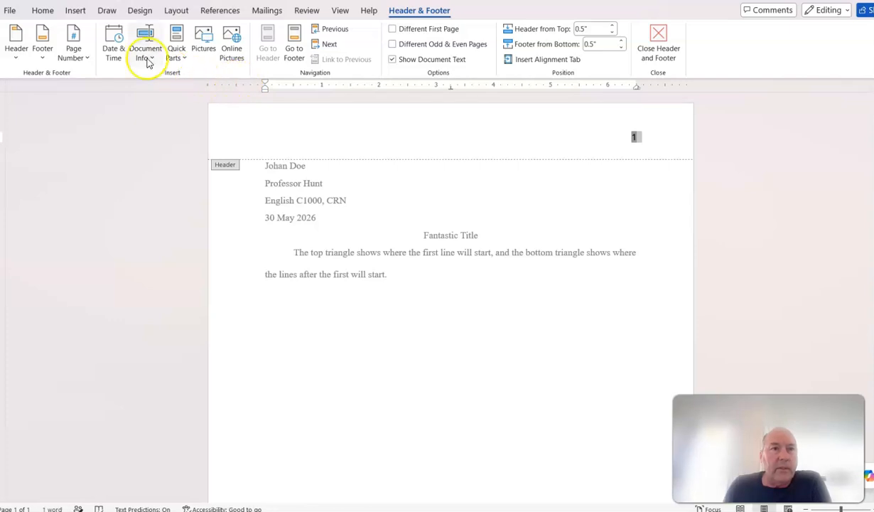
{"action": "left_click", "coordinate": [43, 10]}
{"action": "left_click", "coordinate": [112, 35]}
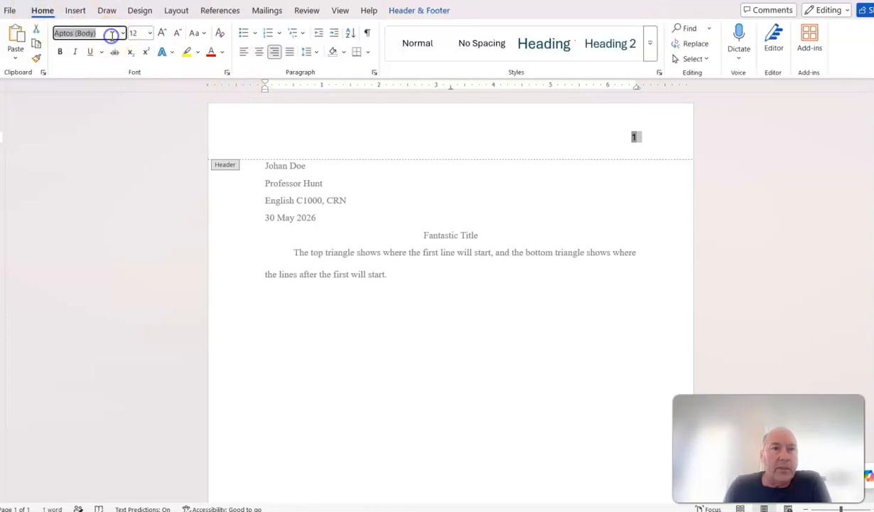
{"action": "type", "text": "Times New Roman"}
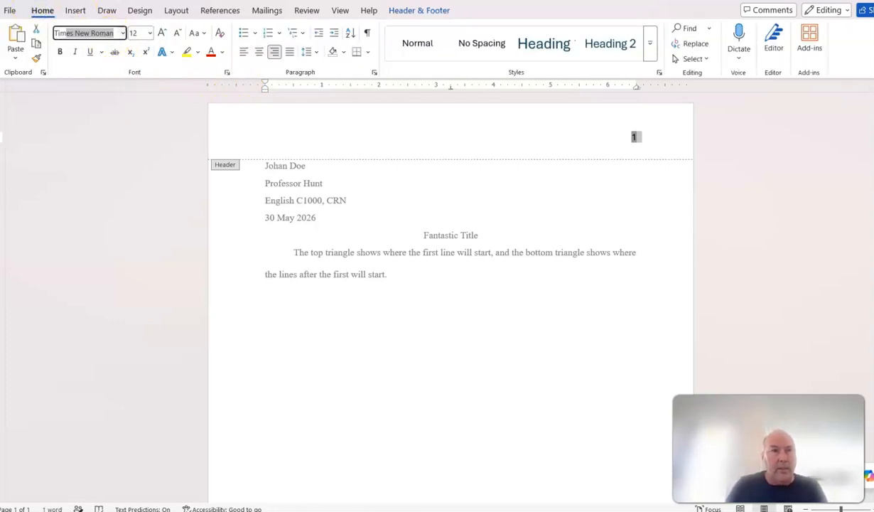
{"action": "key", "text": "Return"}
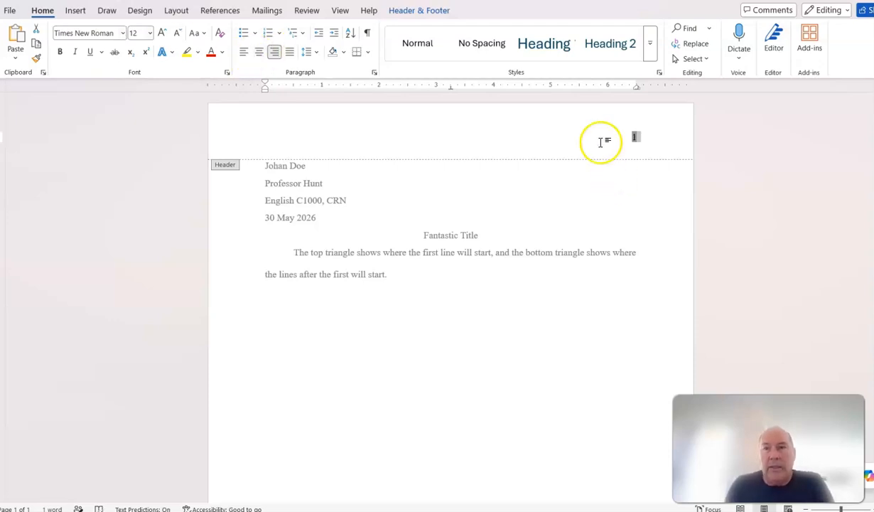
- Add the student's last name and a space before the header page number, and return to the document body
{"action": "left_click", "coordinate": [631, 141]}
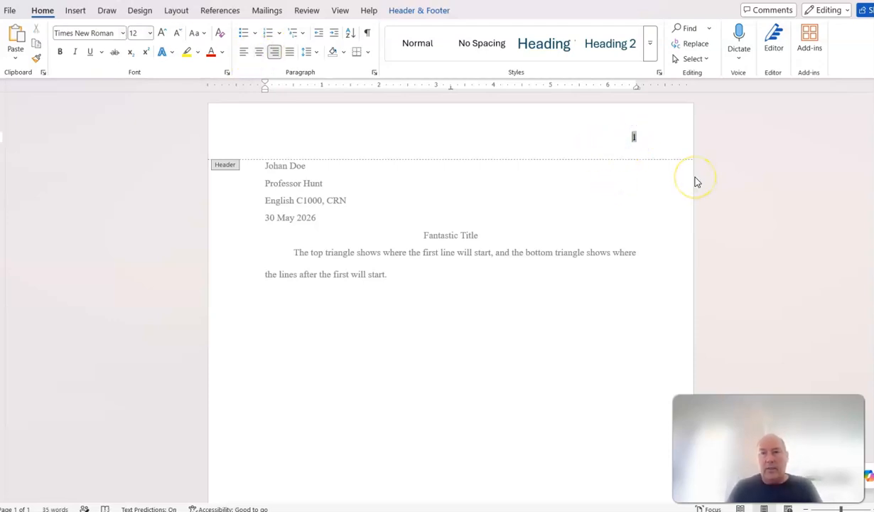
{"action": "type", "text": "Doe"}
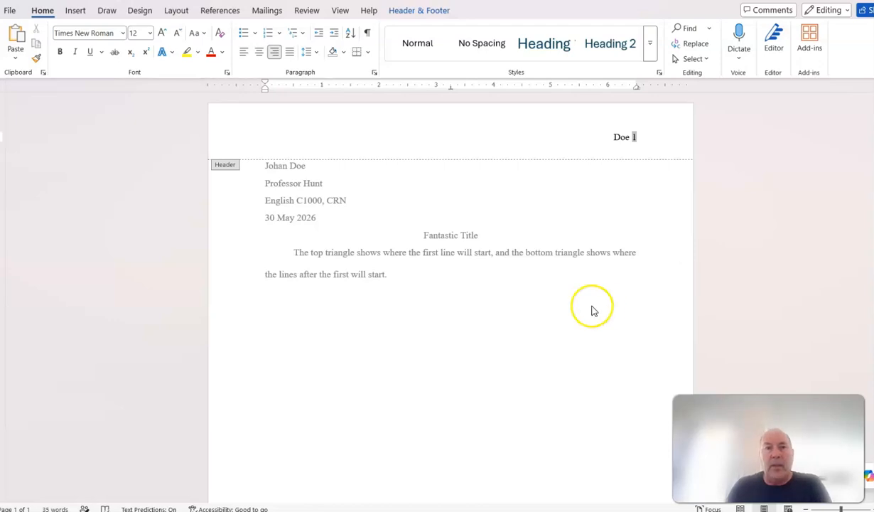
{"action": "double_click", "coordinate": [516, 317]}
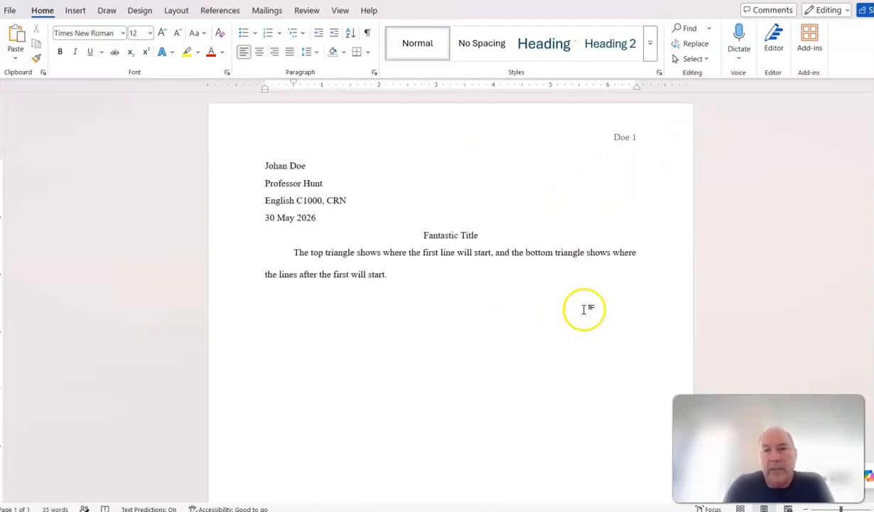
- Insert a page break after the body paragraph and check the header on both pages
{"action": "scroll", "coordinate": [581, 308], "scroll_direction": "down", "scroll_amount": 2}
{"action": "scroll", "coordinate": [582, 310], "scroll_direction": "down", "scroll_amount": 5}
{"action": "left_click", "coordinate": [520, 276]}
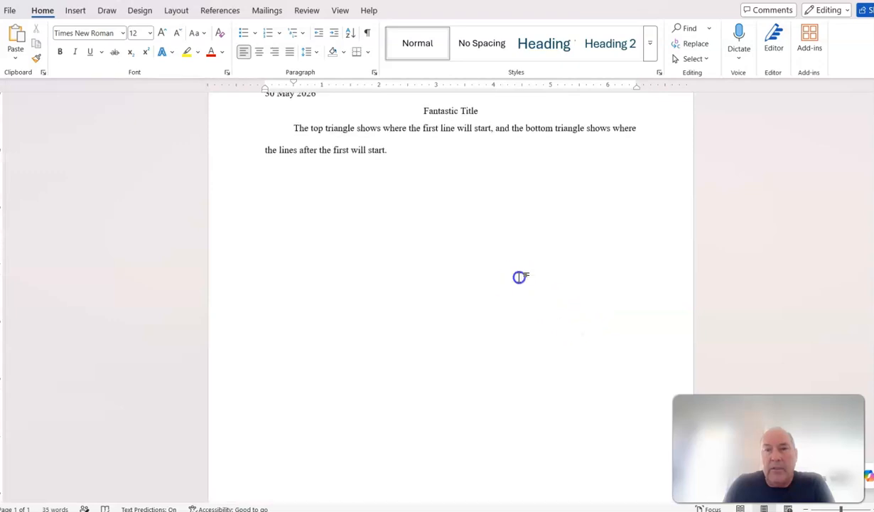
{"action": "key", "text": "ctrl+Return"}
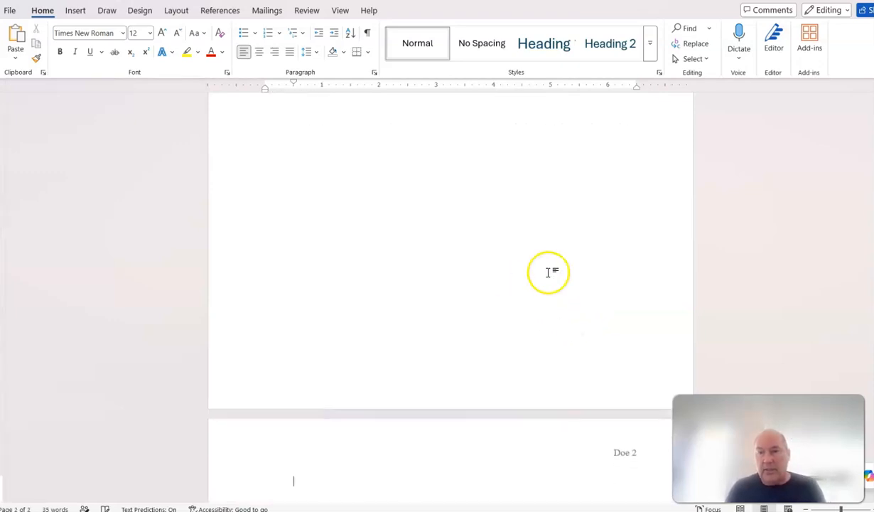
{"action": "scroll", "coordinate": [592, 441], "scroll_direction": "up", "scroll_amount": 7}
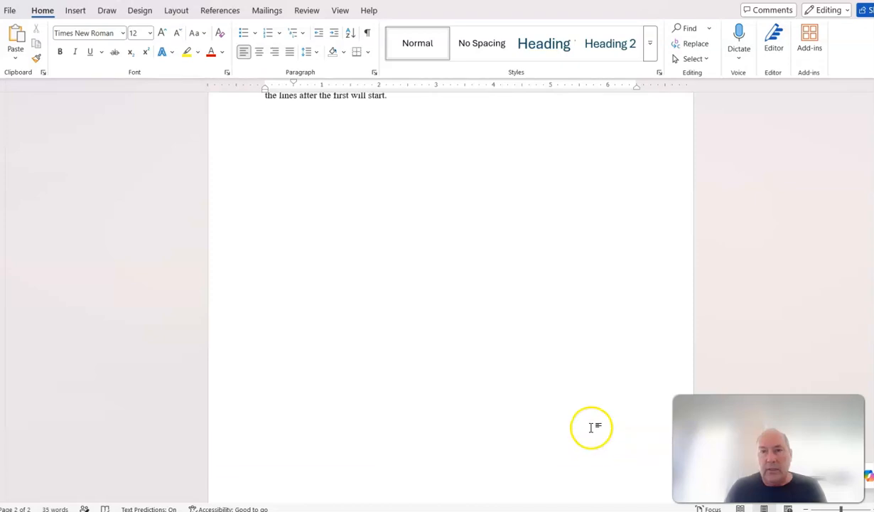
{"action": "scroll", "coordinate": [591, 427], "scroll_direction": "down", "scroll_amount": 5}
{"action": "scroll", "coordinate": [590, 427], "scroll_direction": "down", "scroll_amount": 3}
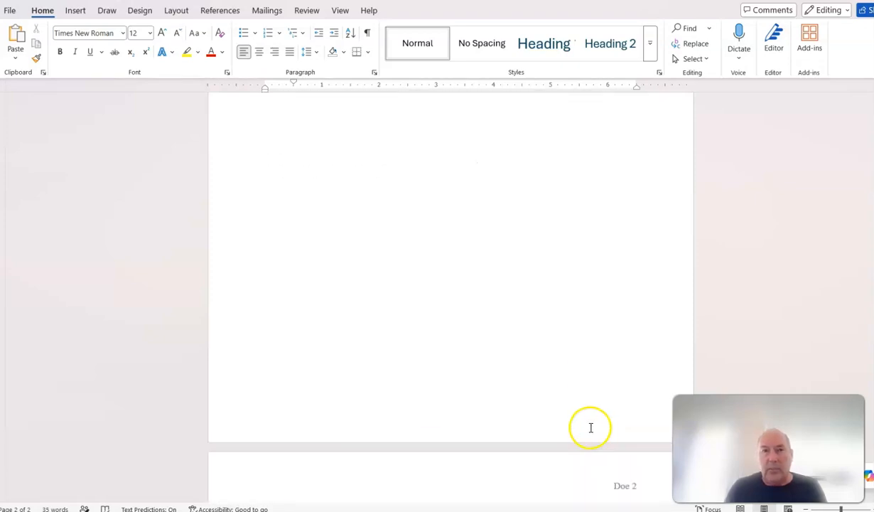
{"action": "scroll", "coordinate": [591, 427], "scroll_direction": "up", "scroll_amount": 1}
{"action": "scroll", "coordinate": [590, 427], "scroll_direction": "up", "scroll_amount": 6}
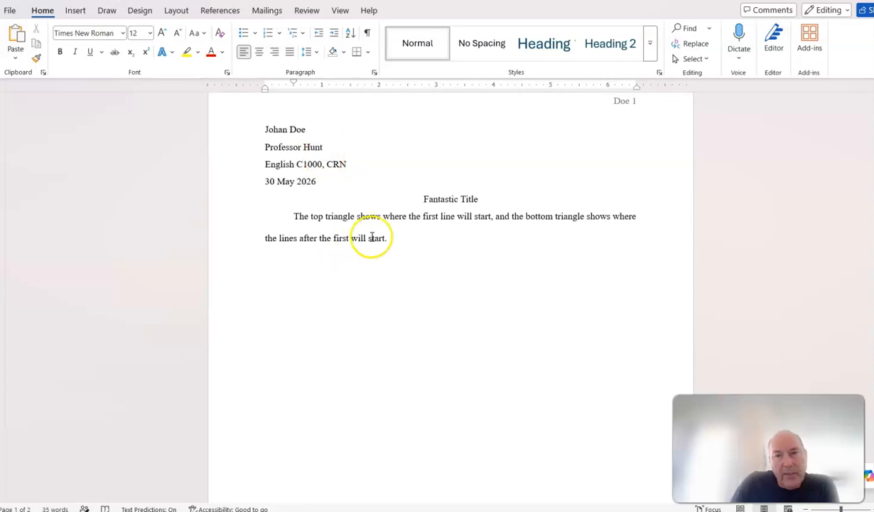
- Try to set the four heading lines above the title to 1.5 line spacing
{"action": "left_click_drag", "start_coordinate": [341, 185], "coordinate": [254, 120]}
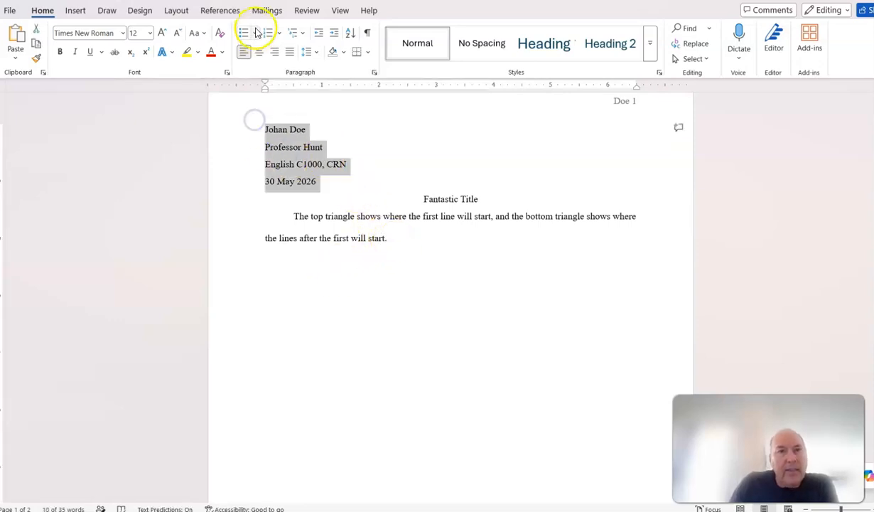
{"action": "left_click", "coordinate": [312, 52]}
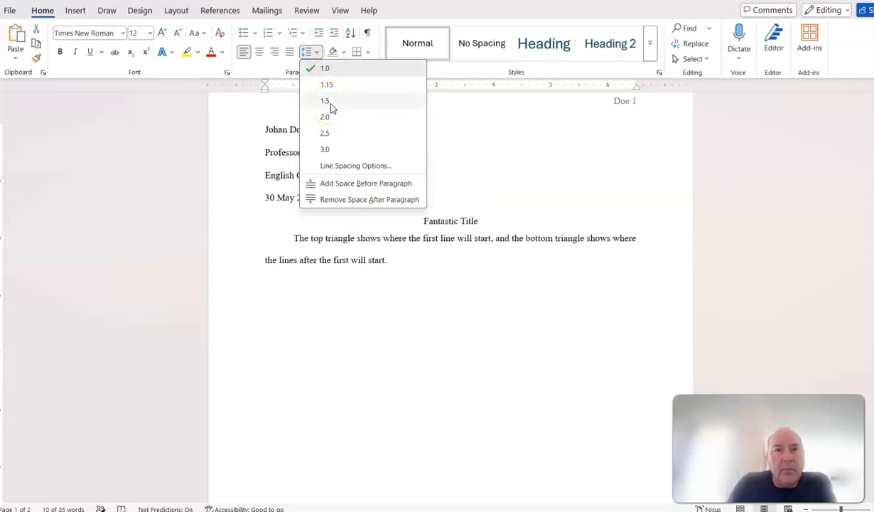
{"action": "left_click", "coordinate": [332, 103]}
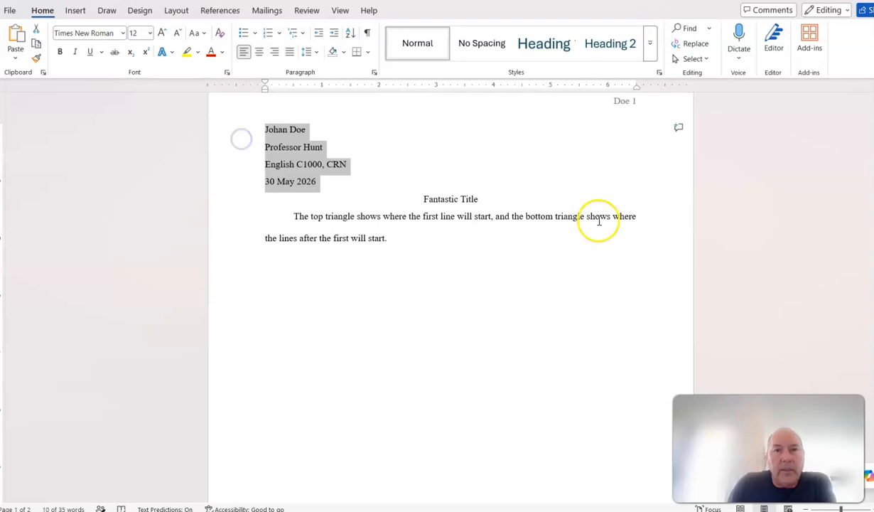
- Set the four heading lines and the title together to 1.5 line spacing
{"action": "left_click_drag", "start_coordinate": [518, 195], "coordinate": [246, 136]}
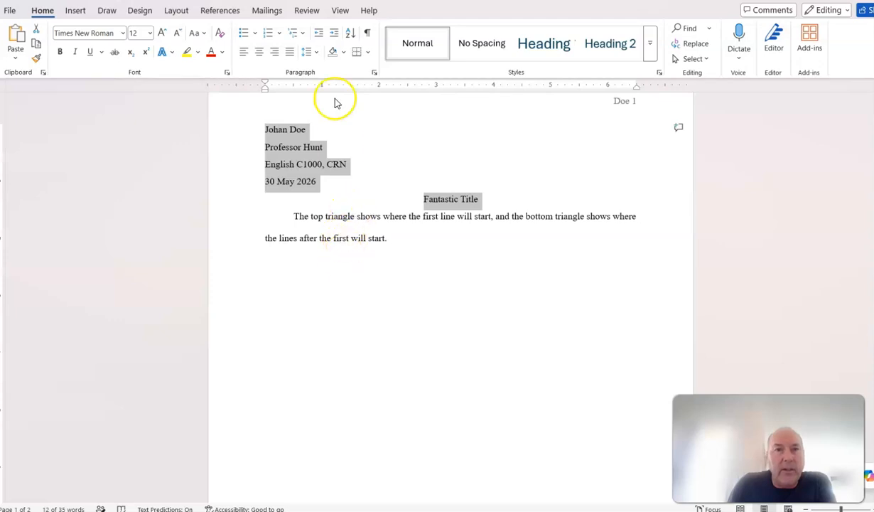
{"action": "left_click", "coordinate": [309, 51]}
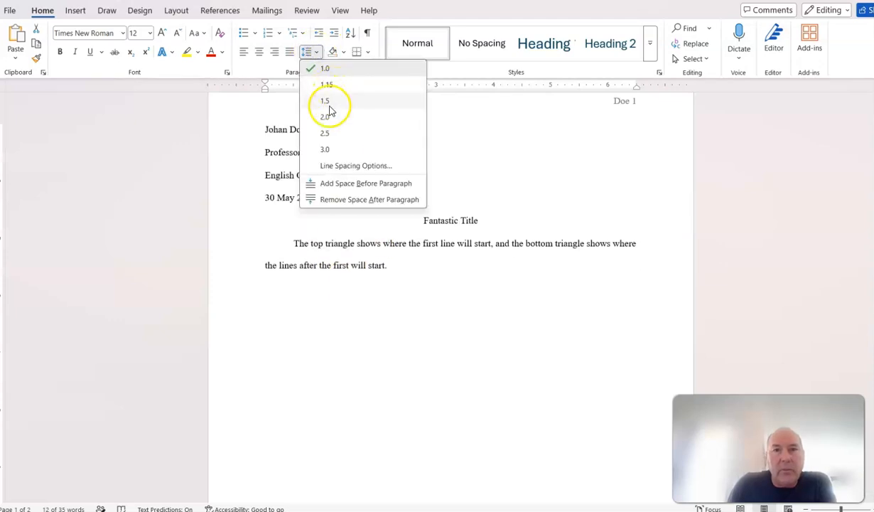
{"action": "left_click", "coordinate": [328, 105]}
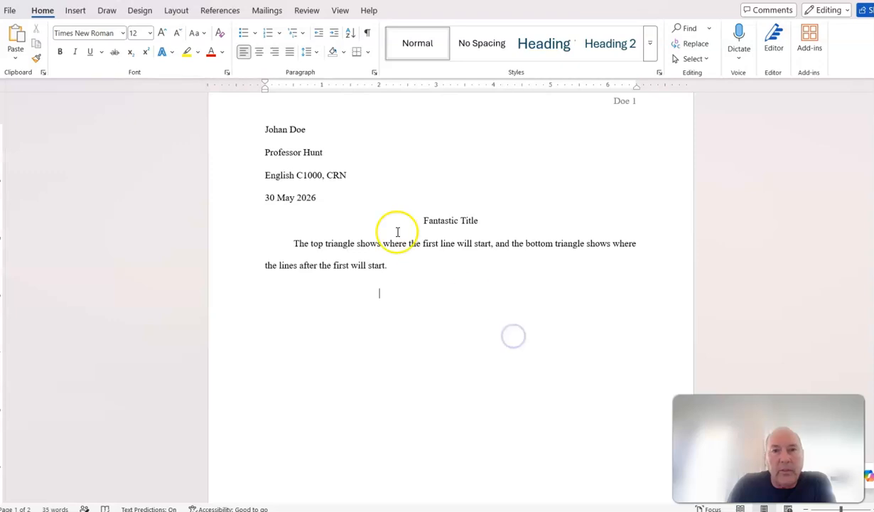